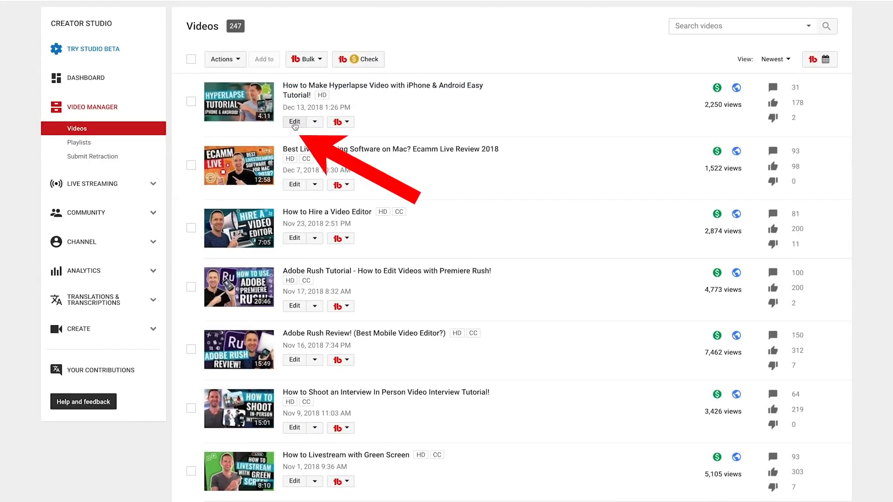
- Open the end screen editor for the hyperlapse tutorial video and play through its current end screen
{"action": "left_click", "coordinate": [295, 123]}
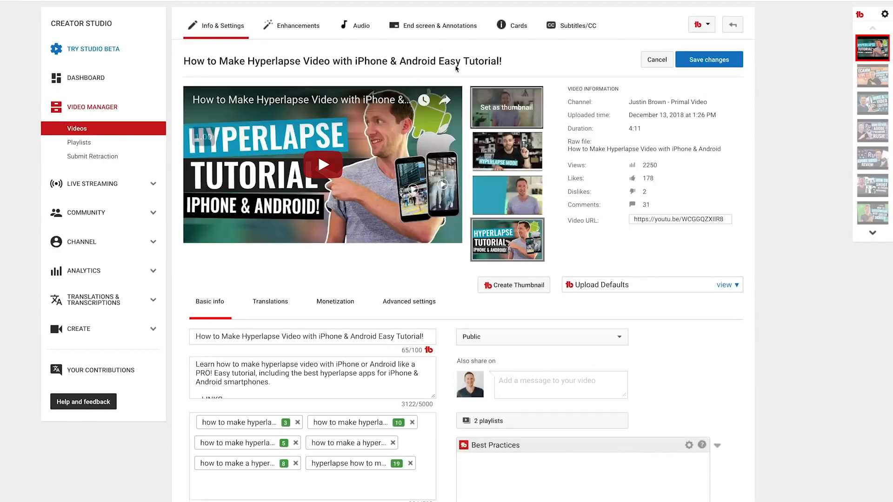
{"action": "left_click", "coordinate": [409, 28]}
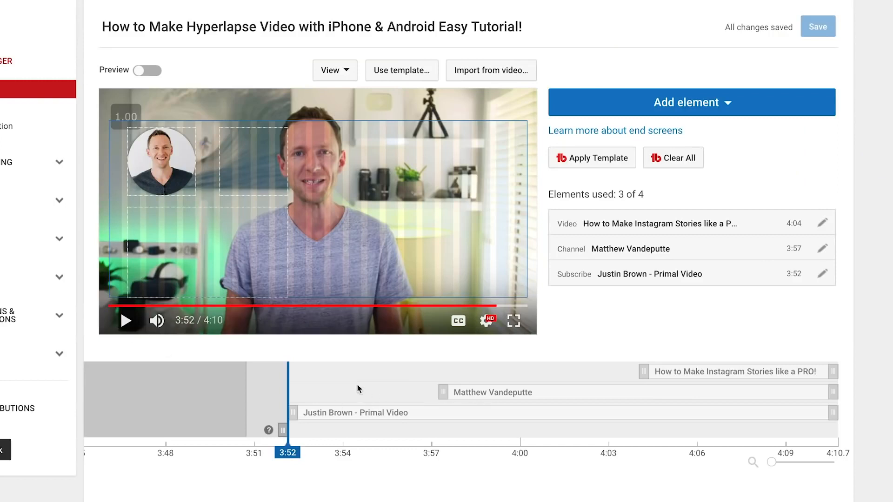
{"action": "left_click", "coordinate": [125, 321]}
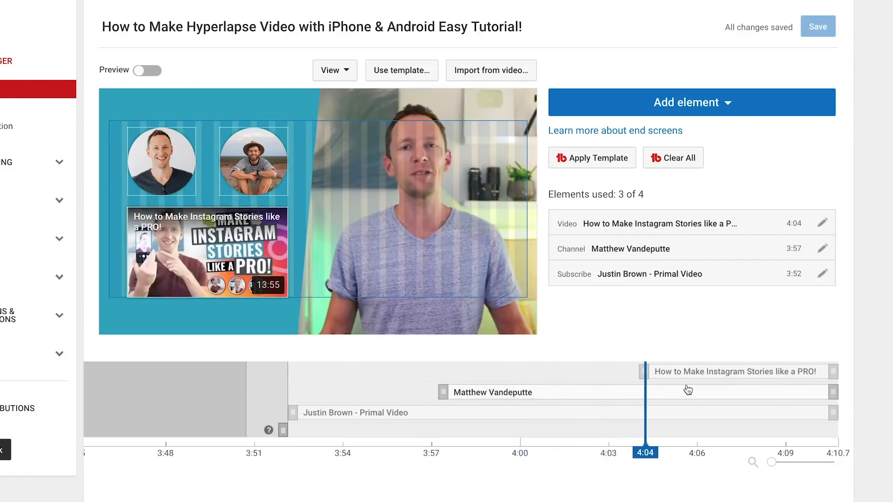
{"action": "left_click", "coordinate": [126, 321]}
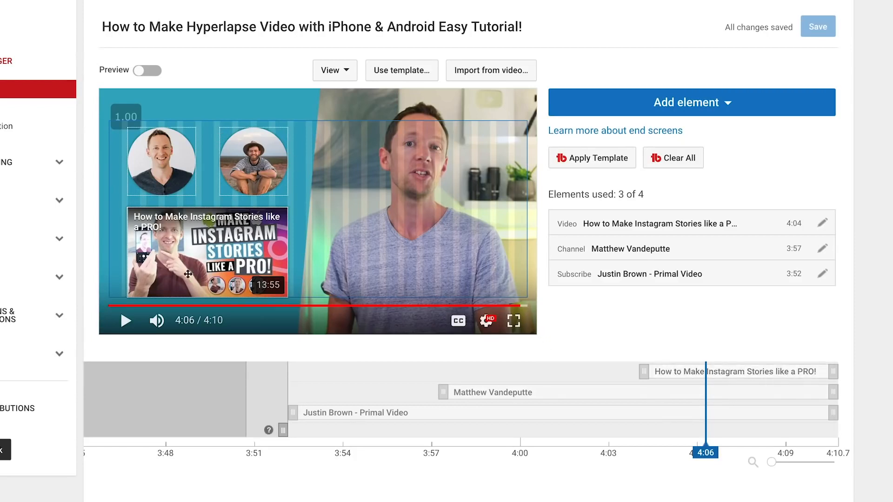
- Move the start of the channel element to 3:53 and the start of the video element to 3:58 on the timeline
{"action": "left_click_drag", "start_coordinate": [644, 371], "coordinate": [568, 377]}
{"action": "left_click_drag", "start_coordinate": [443, 392], "coordinate": [339, 394]}
{"action": "left_click_drag", "start_coordinate": [569, 372], "coordinate": [467, 374]}
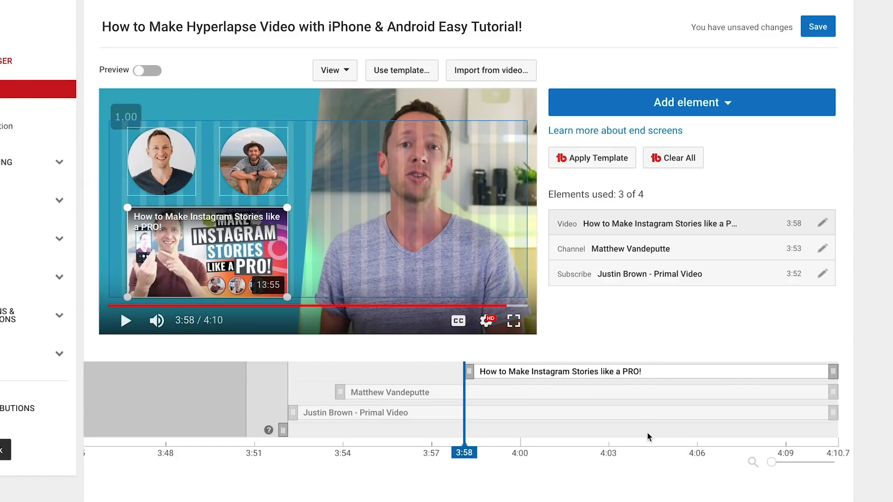
{"action": "mouse_move", "coordinate": [193, 370]}
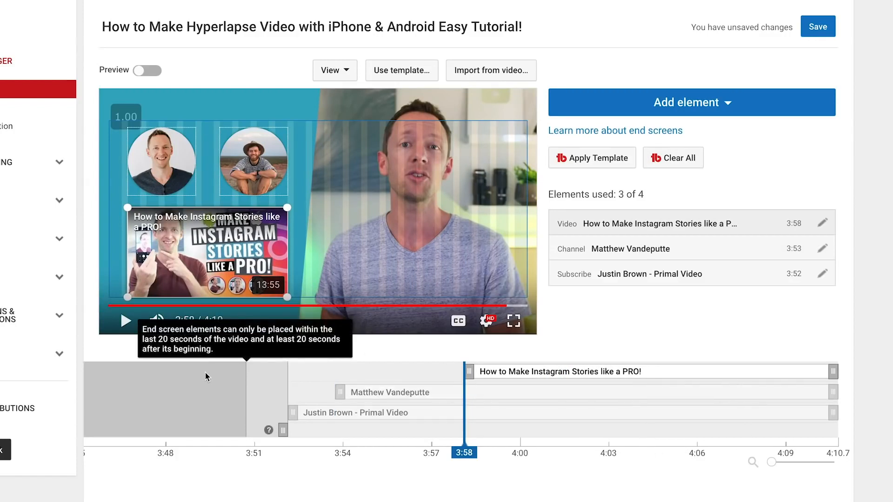
{"action": "left_click", "coordinate": [205, 373]}
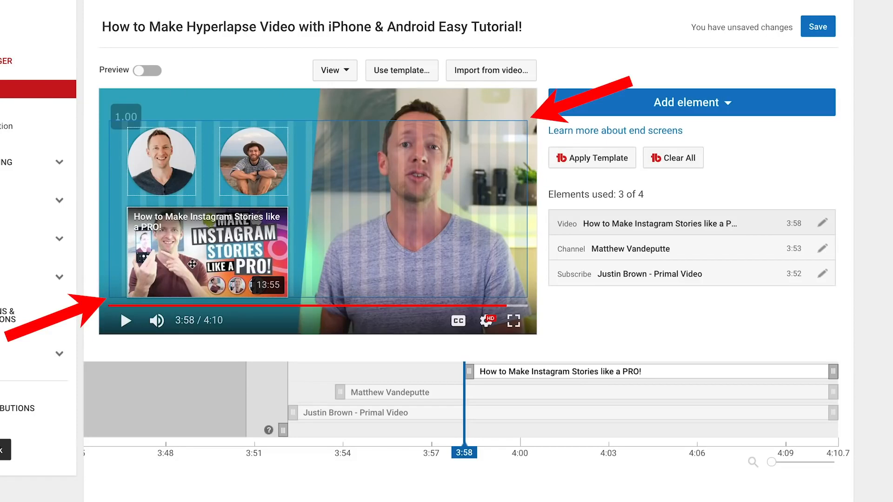
- Move the Instagram Stories video element to the upper-right corner of the allowed area and resize it slightly smaller than its original size
{"action": "left_click_drag", "start_coordinate": [192, 264], "coordinate": [504, 292]}
{"action": "left_click_drag", "start_coordinate": [495, 241], "coordinate": [525, 117]}
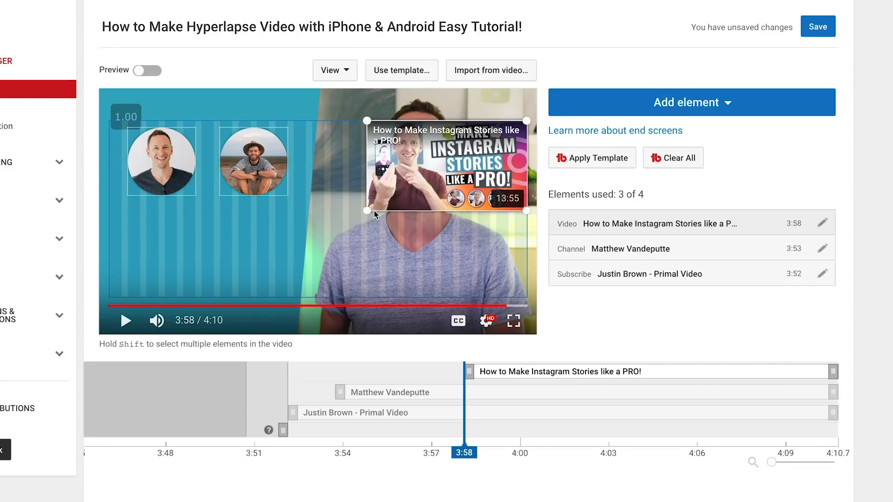
{"action": "left_click_drag", "start_coordinate": [368, 211], "coordinate": [268, 241]}
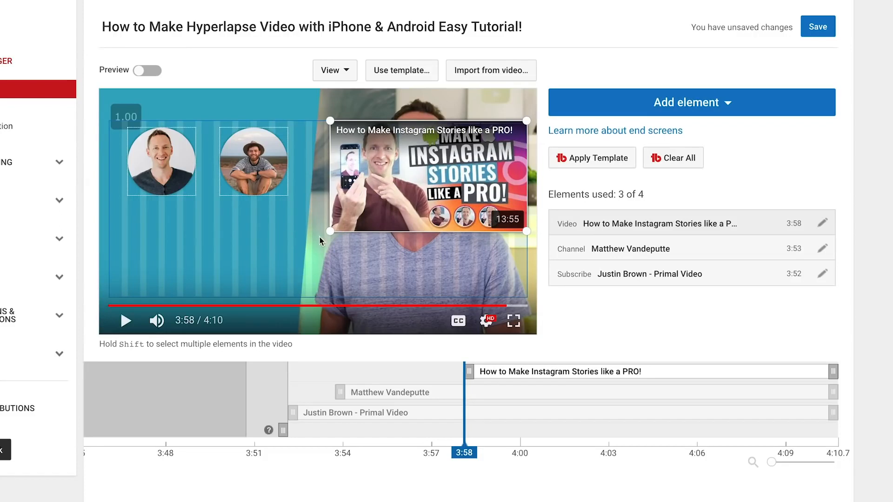
{"action": "left_click_drag", "start_coordinate": [329, 233], "coordinate": [386, 201]}
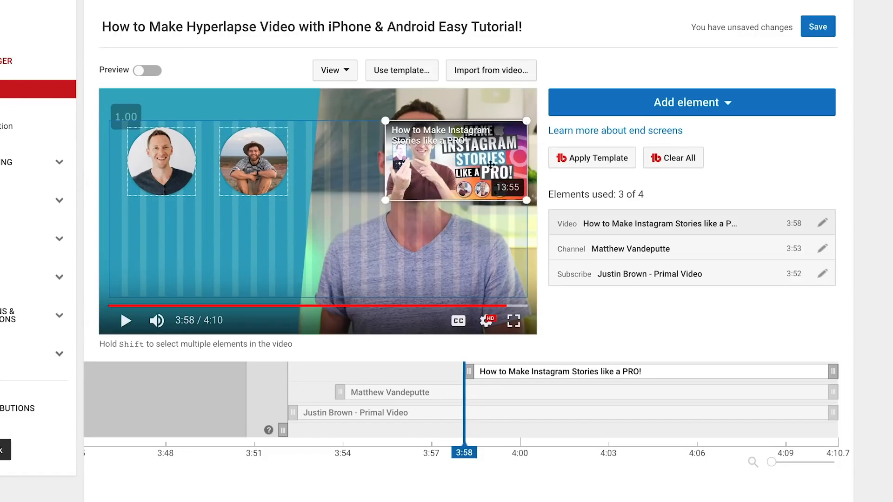
- Try the channel element overlapping the subscribe element, and place it farther right, level with the subscribe element
{"action": "left_click", "coordinate": [243, 148]}
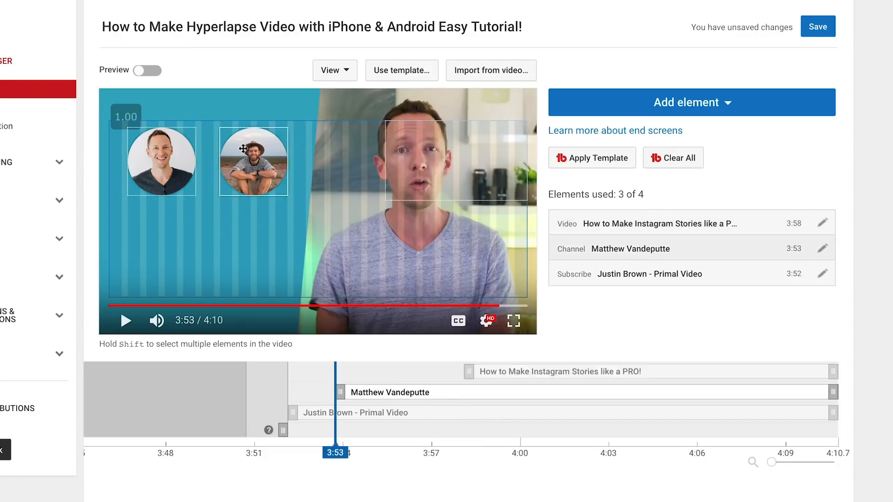
{"action": "left_click_drag", "start_coordinate": [258, 177], "coordinate": [203, 193]}
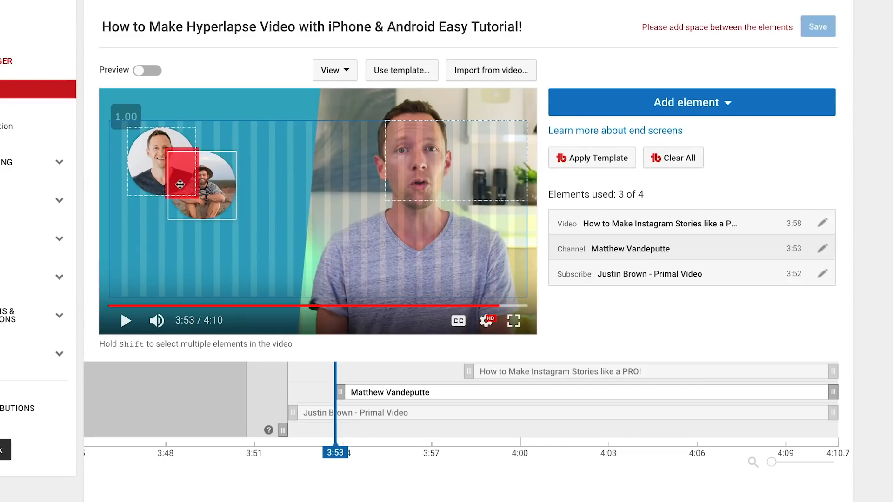
{"action": "left_click_drag", "start_coordinate": [208, 191], "coordinate": [318, 176]}
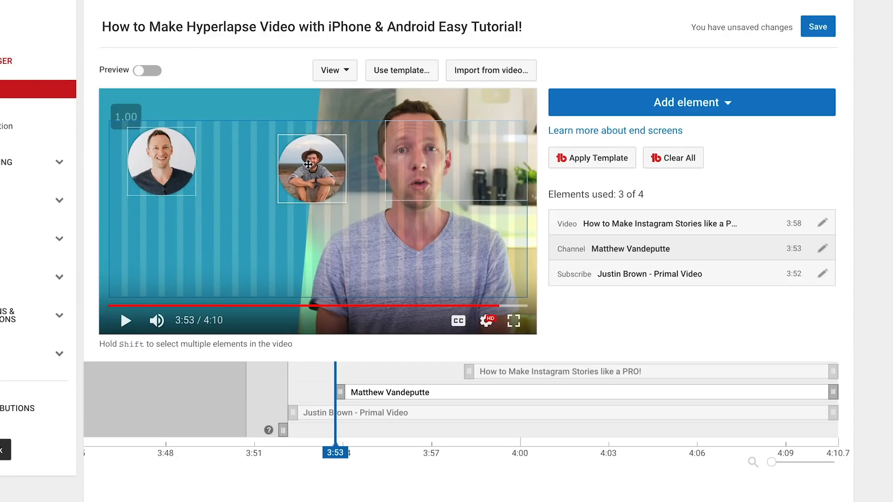
{"action": "left_click_drag", "start_coordinate": [311, 164], "coordinate": [308, 158]}
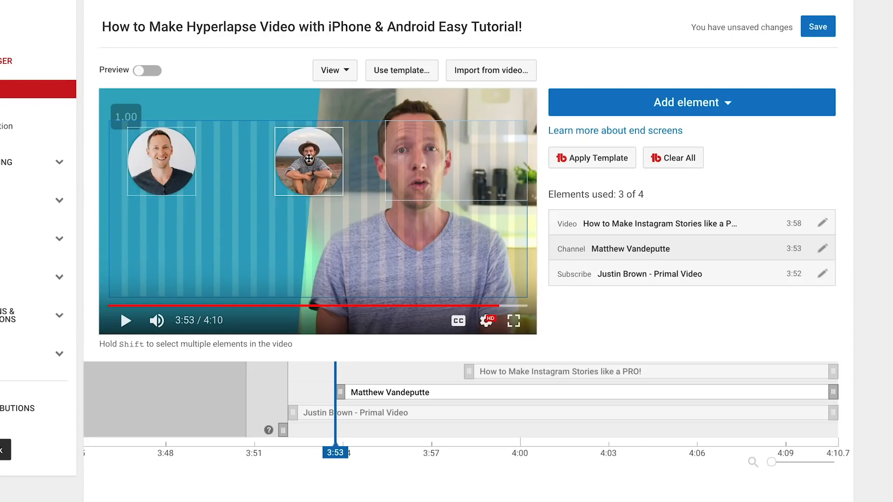
- Check how many of the allowed end screen elements are in use
{"action": "left_click", "coordinate": [566, 219]}
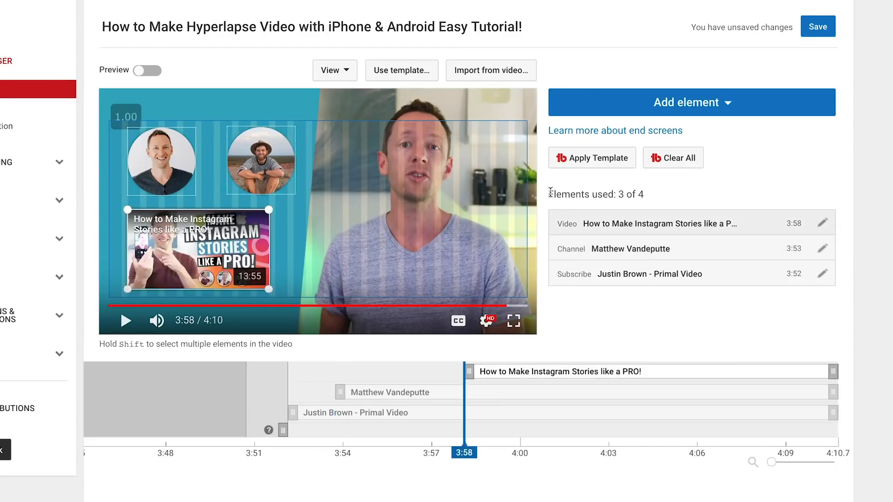
{"action": "left_click_drag", "start_coordinate": [550, 192], "coordinate": [642, 193]}
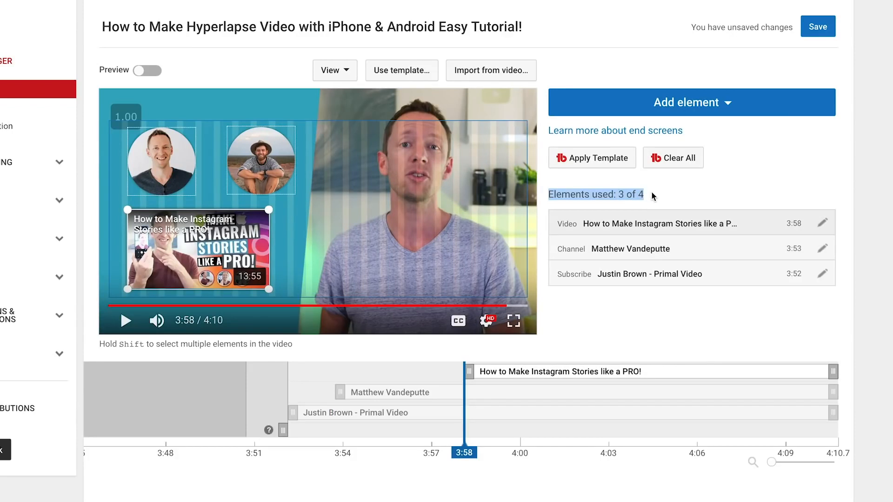
{"action": "left_click", "coordinate": [651, 191]}
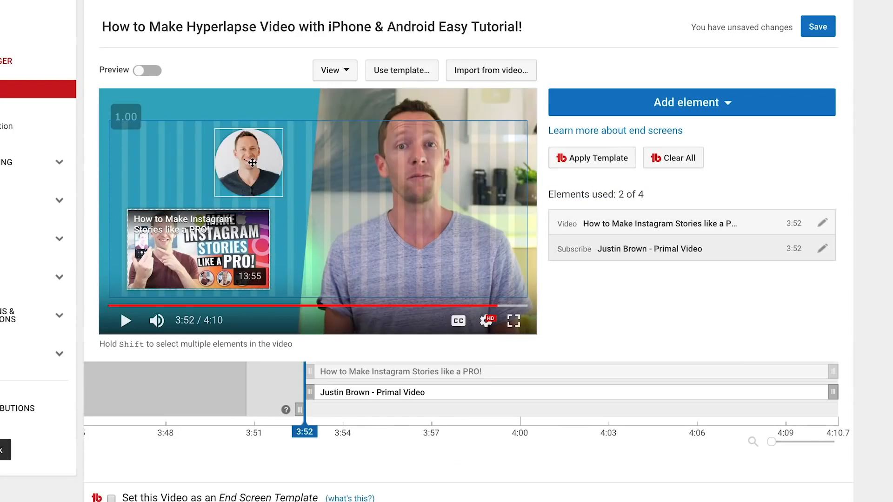
- Move the subscribe element right, beside the presenter's head, and the Instagram Stories video element to the lower-left corner of the allowed area
{"action": "left_click_drag", "start_coordinate": [186, 158], "coordinate": [315, 160]}
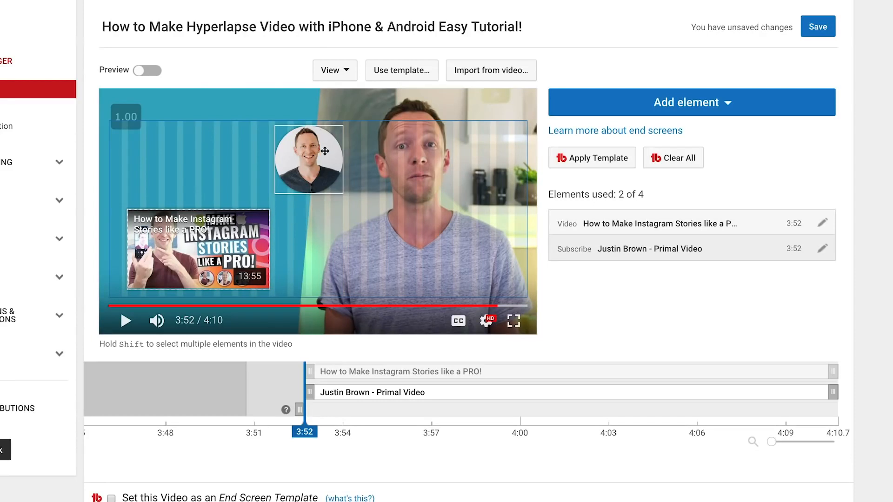
{"action": "left_click", "coordinate": [219, 214]}
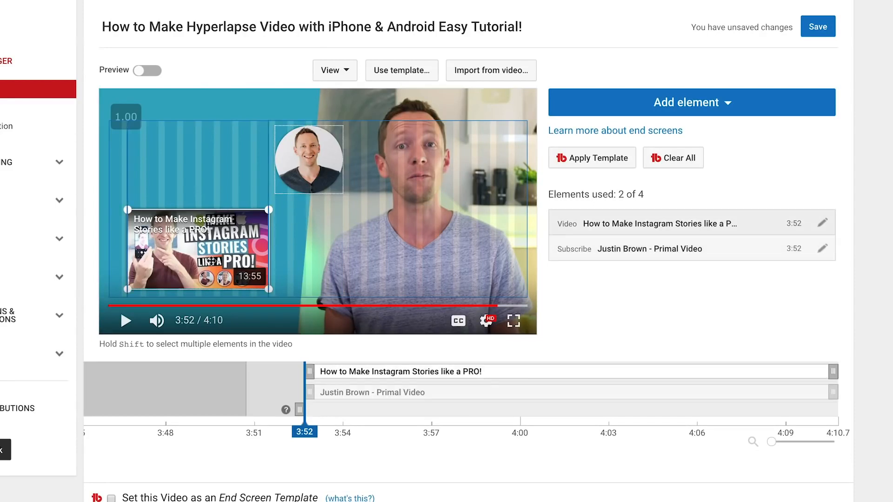
{"action": "left_click_drag", "start_coordinate": [200, 269], "coordinate": [188, 271]}
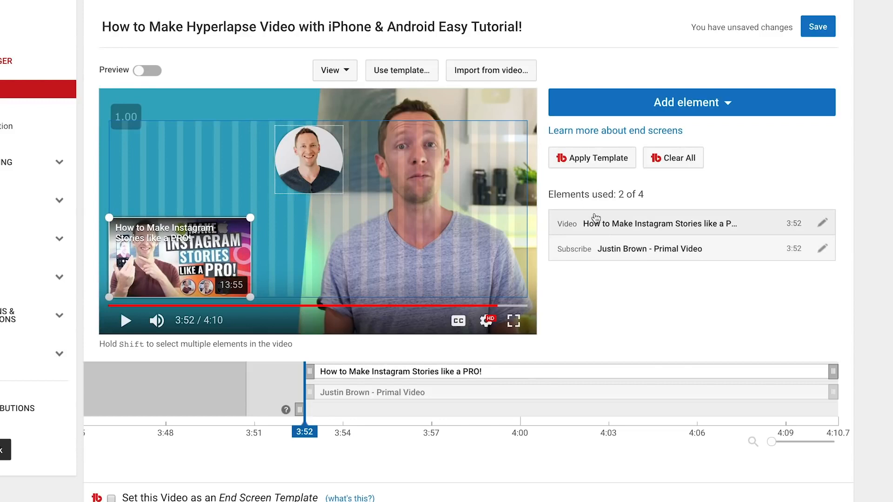
- Add a Best for viewer video element to the end screen and capture a screenshot of the whole video preview
{"action": "left_click", "coordinate": [703, 101]}
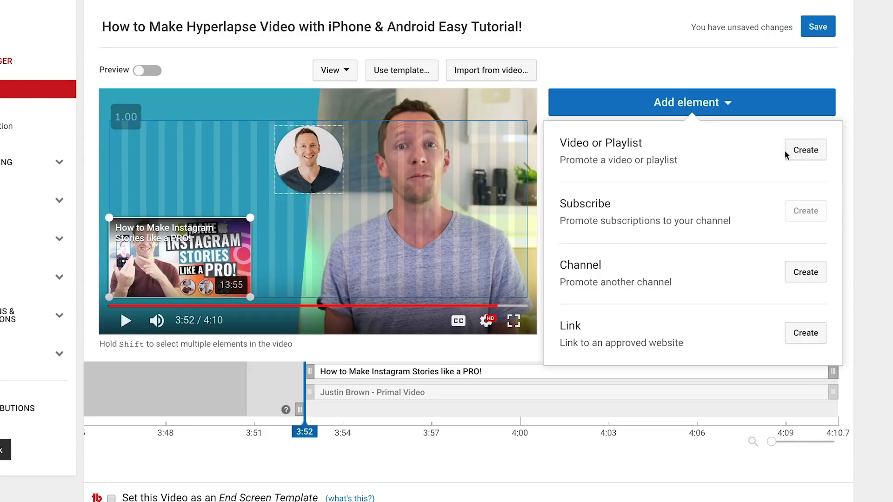
{"action": "left_click", "coordinate": [801, 148]}
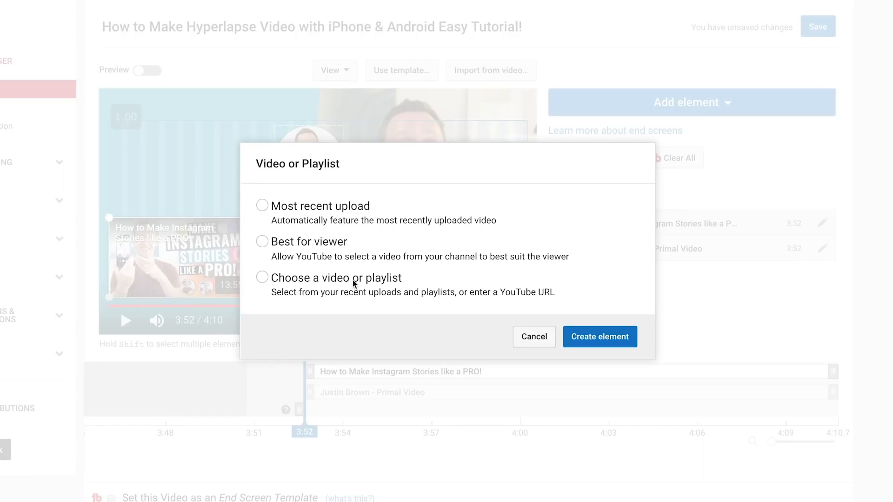
{"action": "left_click", "coordinate": [315, 245]}
{"action": "left_click", "coordinate": [612, 339]}
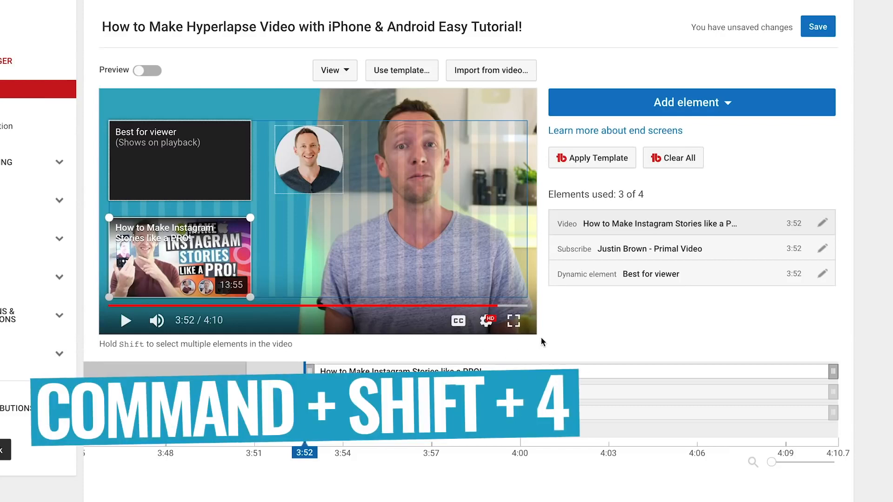
{"action": "key", "text": "super+shift+4"}
{"action": "left_click_drag", "start_coordinate": [99, 88], "coordinate": [537, 334]}
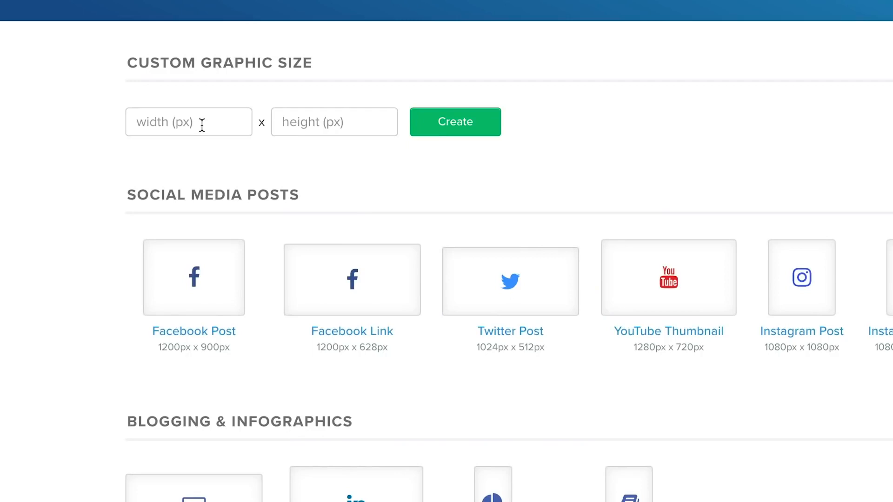
- In Snappa, create a blank custom graphic sized 1920 x 1080 px
{"action": "left_click", "coordinate": [202, 125]}
{"action": "type", "text": "1920"}
{"action": "key", "text": "Tab"}
{"action": "type", "text": "1080"}
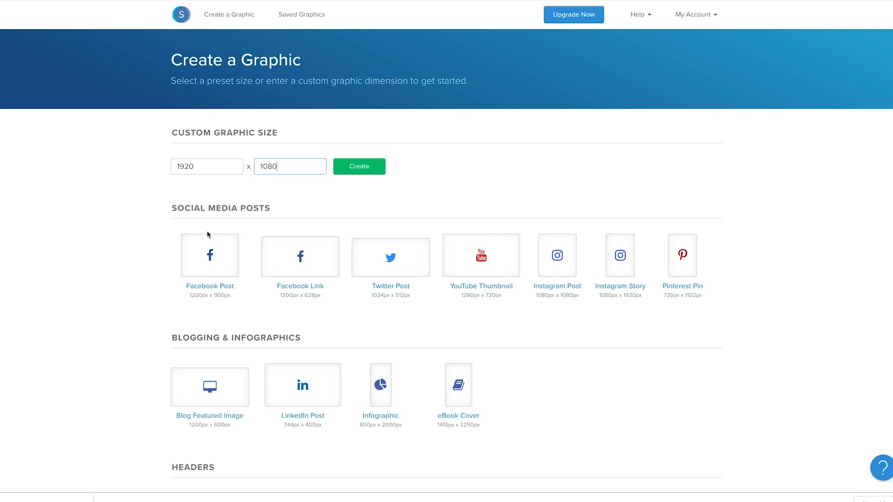
{"action": "left_click", "coordinate": [374, 168]}
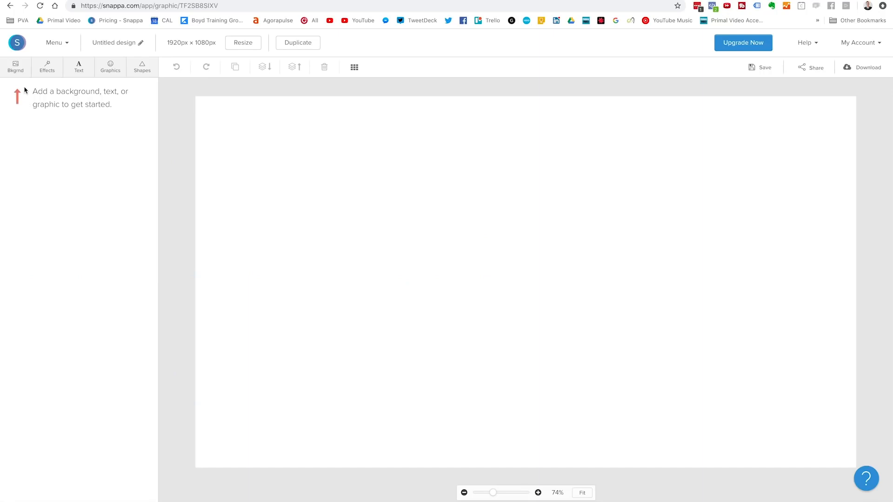
- Upload the end screen screenshot, Screen Shot 2018-12-18 at 3.01.43 pm.png, from the Desktop as a graphic
{"action": "left_click", "coordinate": [109, 70]}
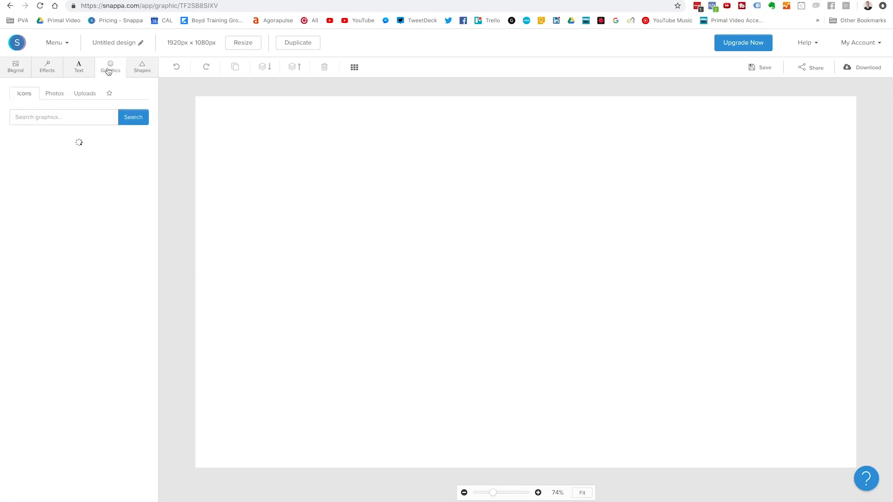
{"action": "left_click", "coordinate": [85, 95]}
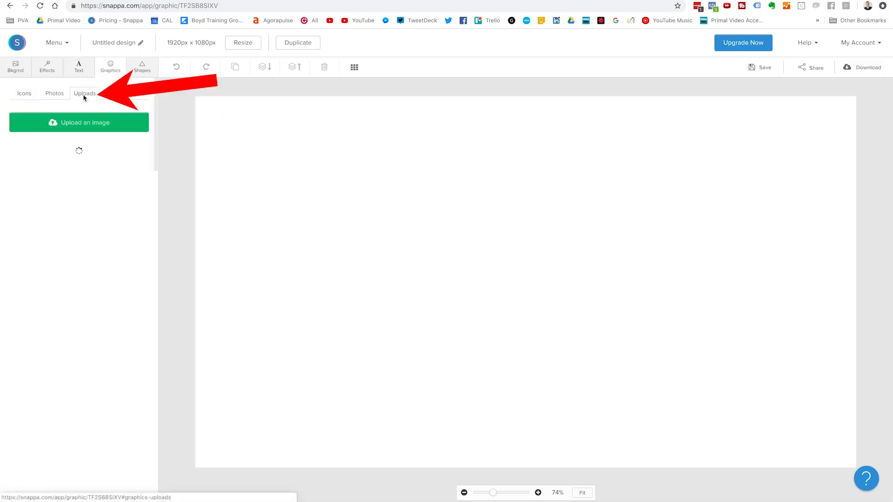
{"action": "left_click", "coordinate": [83, 124]}
{"action": "left_click", "coordinate": [385, 55]}
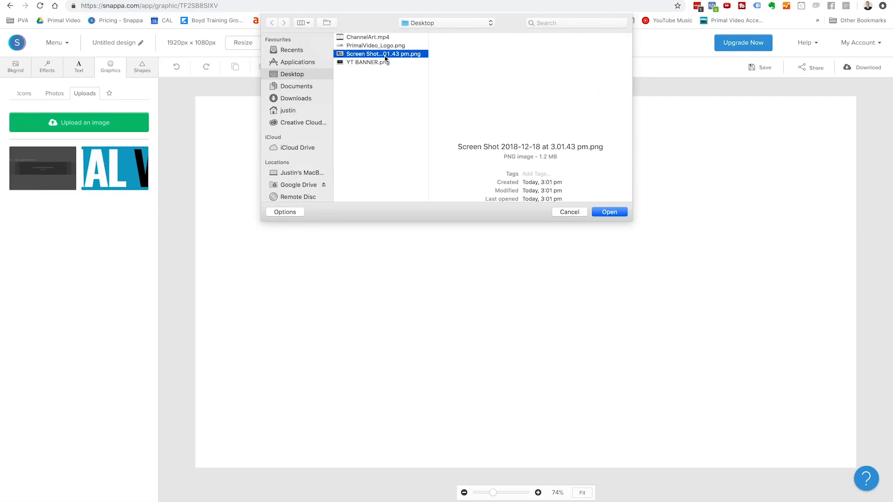
{"action": "left_click", "coordinate": [617, 215]}
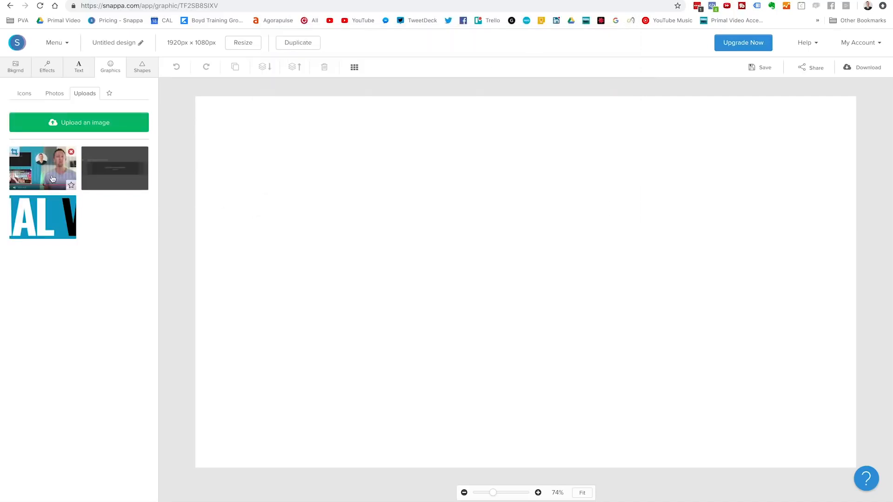
- Place the uploaded screenshot at the canvas's upper-left corner and scale it to fill the whole canvas
{"action": "left_click", "coordinate": [53, 179]}
{"action": "left_click_drag", "start_coordinate": [362, 185], "coordinate": [192, 92]}
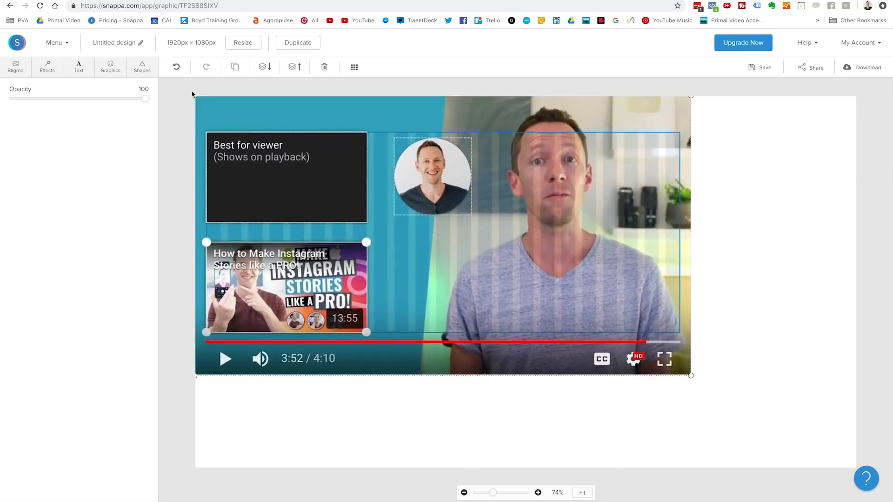
{"action": "left_click_drag", "start_coordinate": [690, 376], "coordinate": [857, 468]}
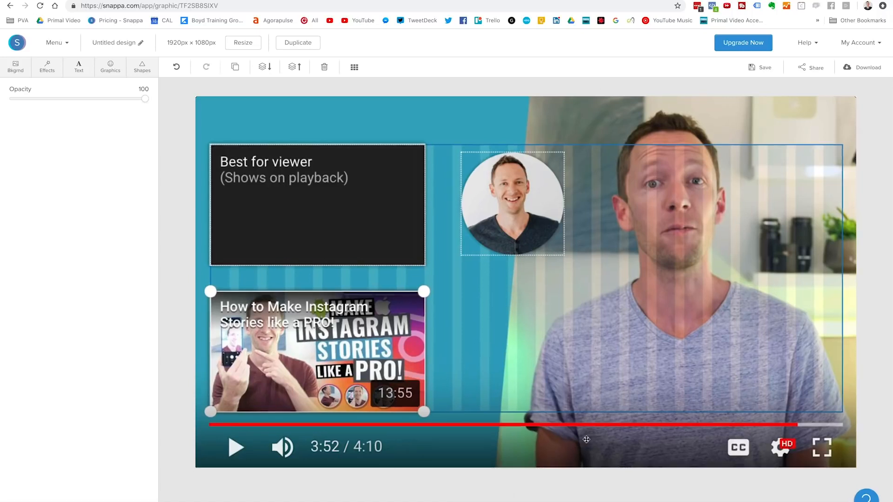
- Add a solid rectangle and fit it exactly over the Best for viewer placeholder in the screenshot
{"action": "left_click", "coordinate": [140, 66]}
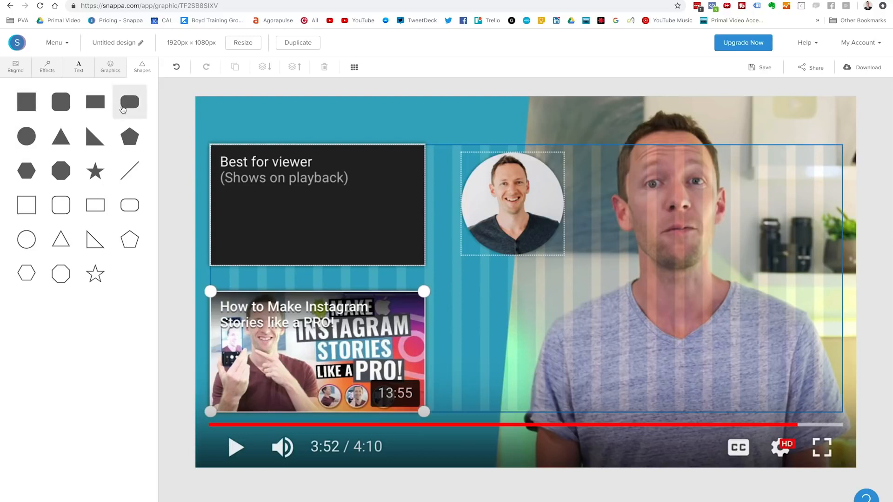
{"action": "left_click", "coordinate": [92, 101]}
{"action": "left_click_drag", "start_coordinate": [544, 261], "coordinate": [310, 176]}
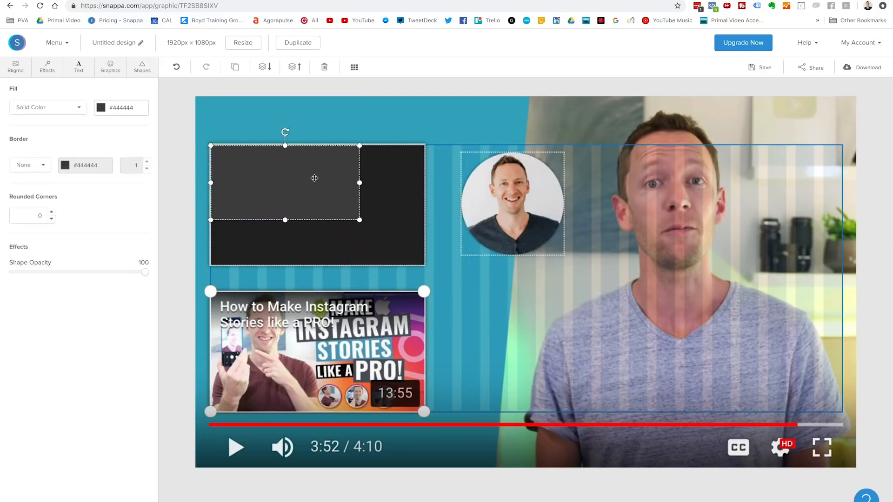
{"action": "left_click_drag", "start_coordinate": [360, 218], "coordinate": [419, 262]}
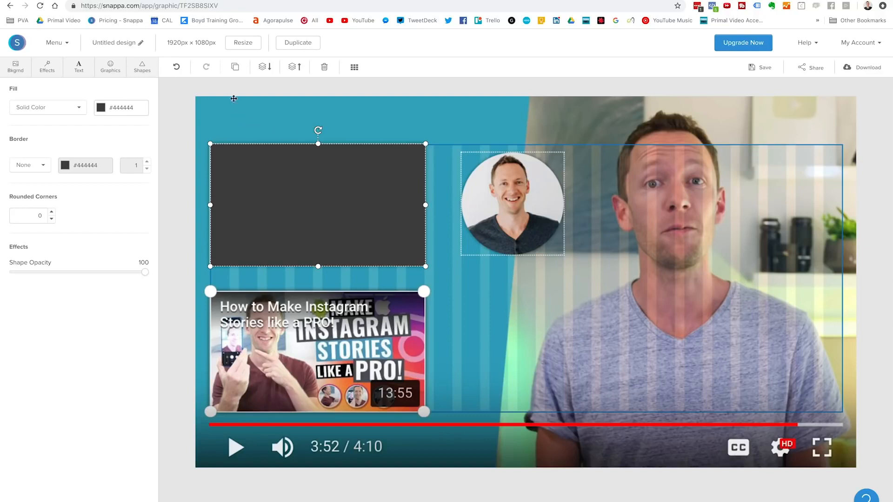
- Duplicate the solid rectangle and position the copy exactly over the lower video thumbnail in the screenshot
{"action": "left_click", "coordinate": [235, 69]}
{"action": "left_click_drag", "start_coordinate": [281, 194], "coordinate": [276, 309]}
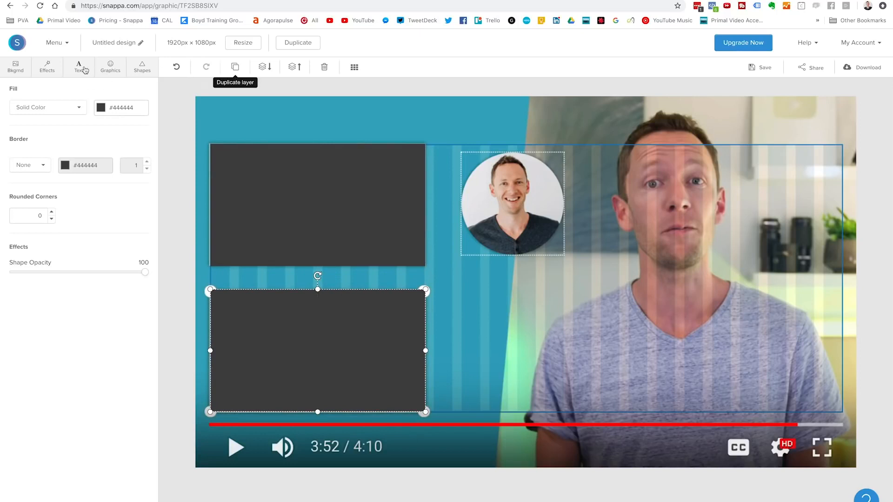
- Add a solid circle, size it to match the round profile picture in the screenshot, and move it to the picture's right
{"action": "left_click", "coordinate": [100, 70]}
{"action": "left_click", "coordinate": [140, 68]}
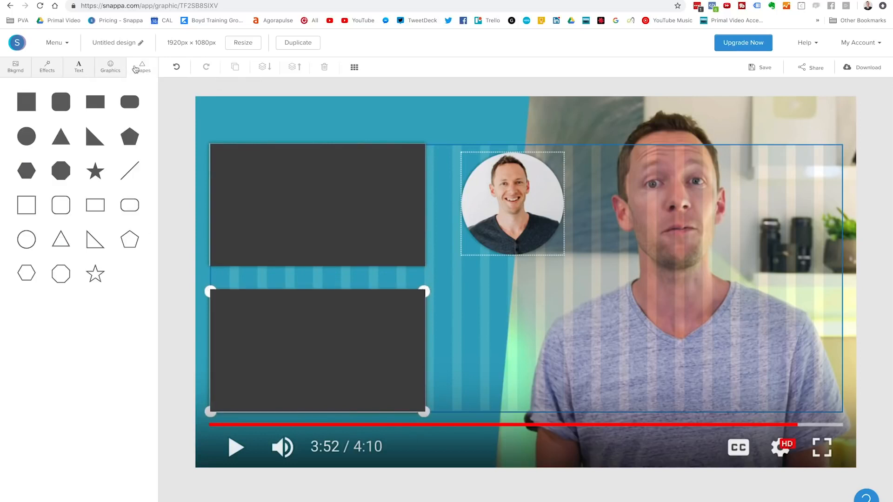
{"action": "left_click", "coordinate": [22, 135]}
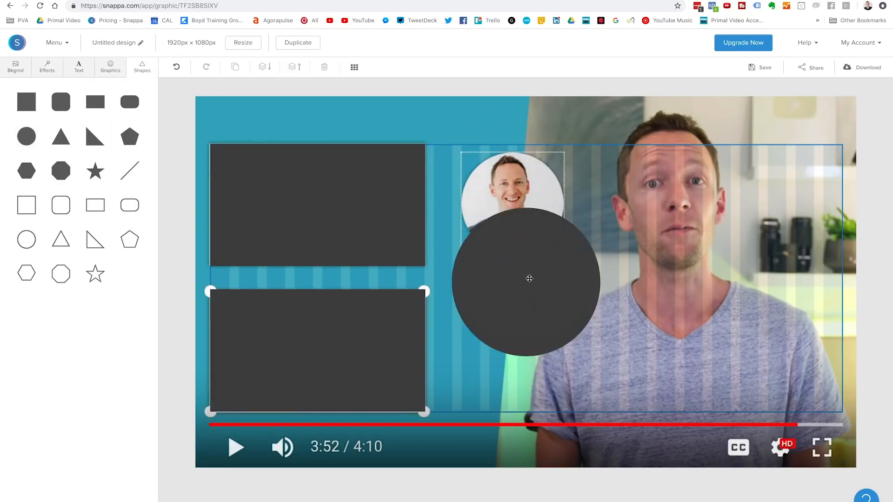
{"action": "left_click_drag", "start_coordinate": [528, 275], "coordinate": [514, 210]}
{"action": "left_click_drag", "start_coordinate": [589, 283], "coordinate": [565, 256]}
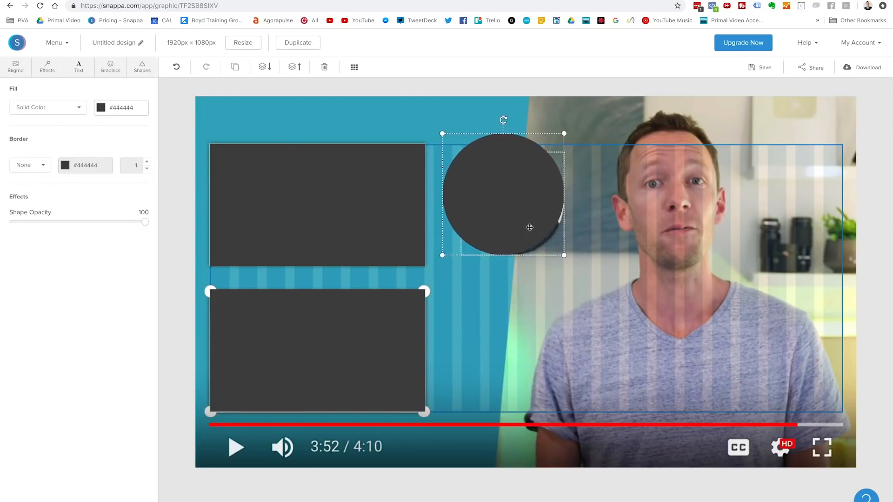
{"action": "left_click_drag", "start_coordinate": [442, 133], "coordinate": [459, 143]}
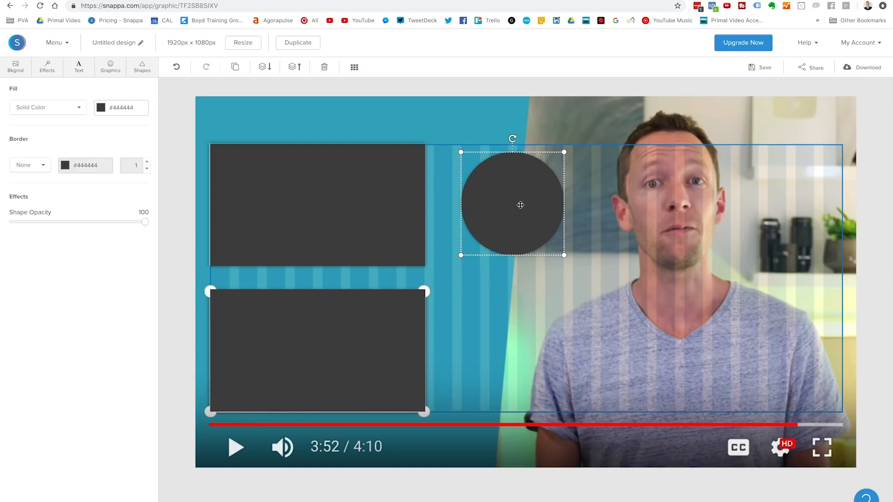
{"action": "left_click_drag", "start_coordinate": [518, 203], "coordinate": [638, 205]}
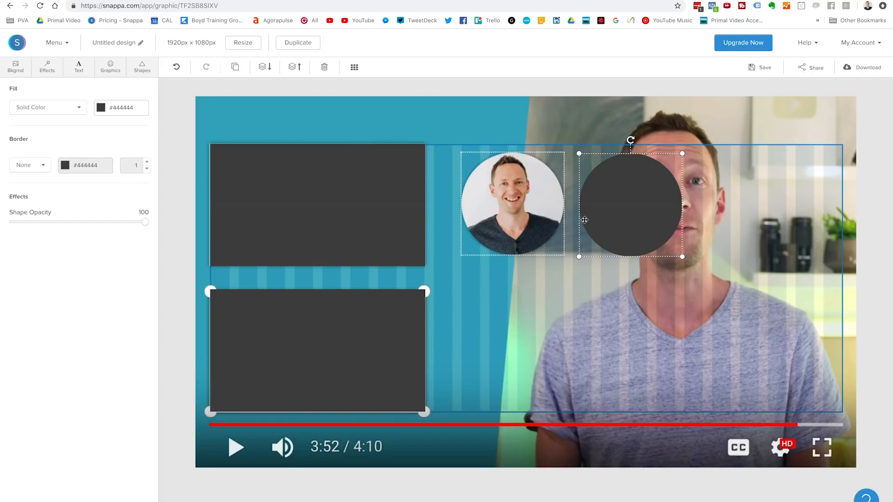
- Set the background screenshot's opacity to 0, leaving the placeholder shapes as they are
{"action": "left_click", "coordinate": [739, 117]}
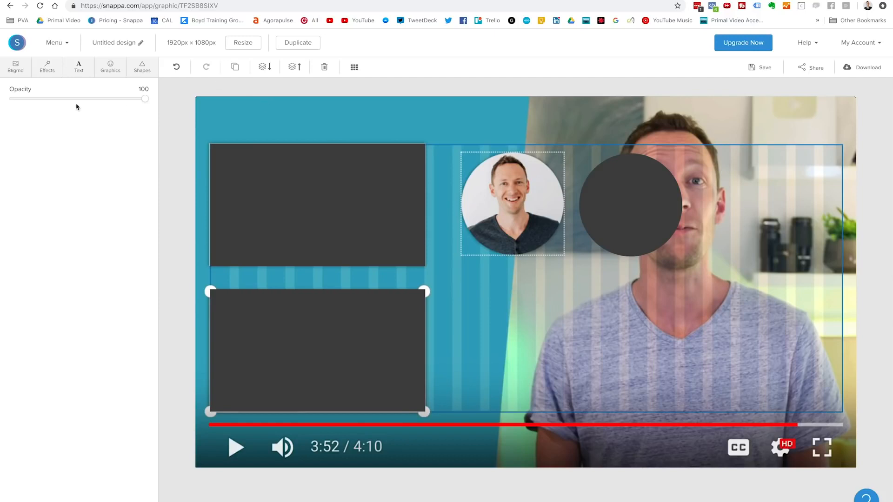
{"action": "left_click_drag", "start_coordinate": [145, 99], "coordinate": [13, 108]}
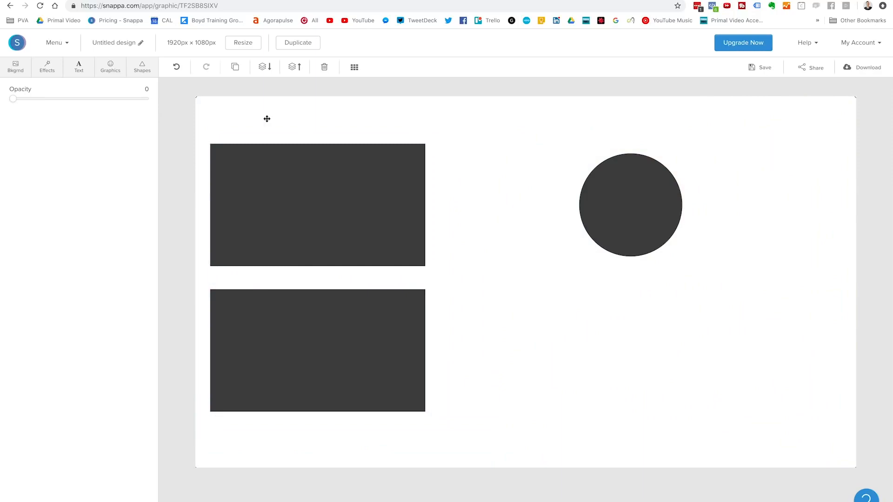
- Add the uploaded Primal Video logo and scale it down into the canvas's upper-right corner above the circle
{"action": "left_click", "coordinate": [111, 67]}
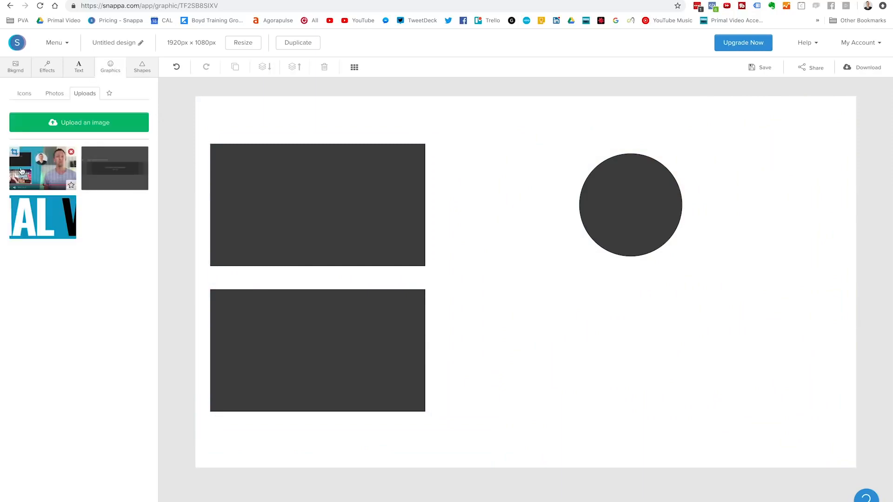
{"action": "left_click", "coordinate": [34, 221]}
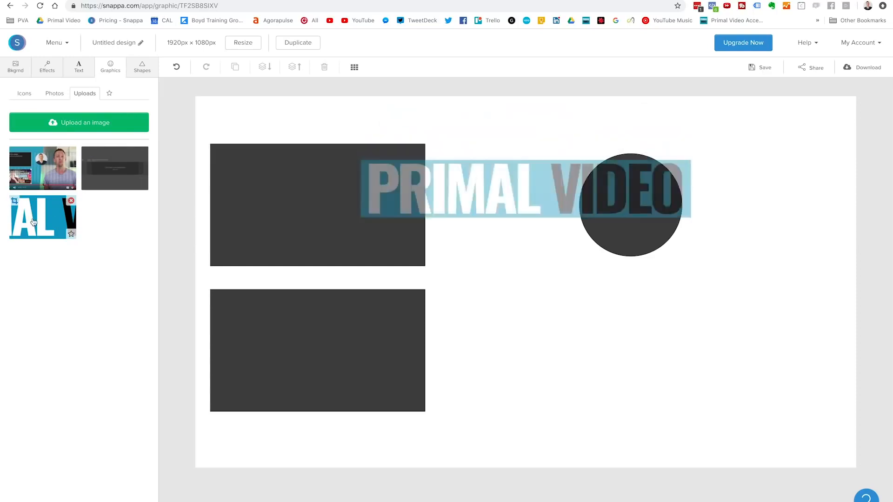
{"action": "left_click_drag", "start_coordinate": [632, 282], "coordinate": [787, 139]}
{"action": "left_click_drag", "start_coordinate": [517, 166], "coordinate": [649, 142]}
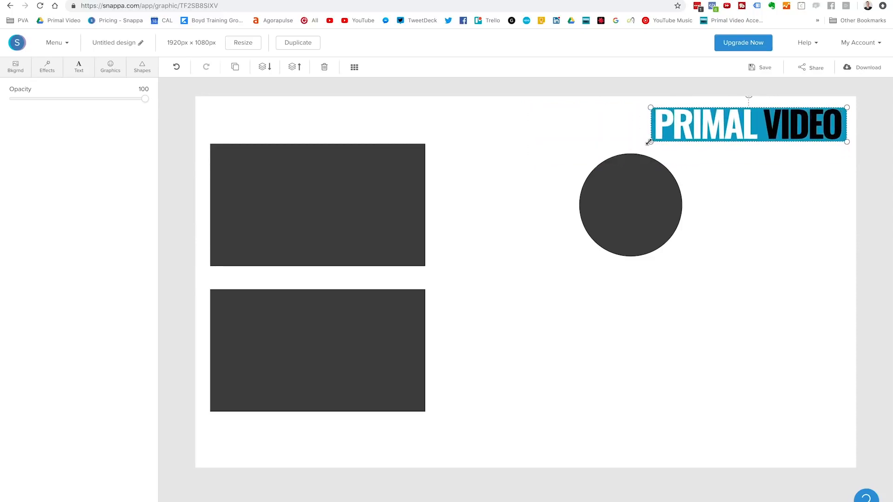
{"action": "left_click", "coordinate": [707, 170]}
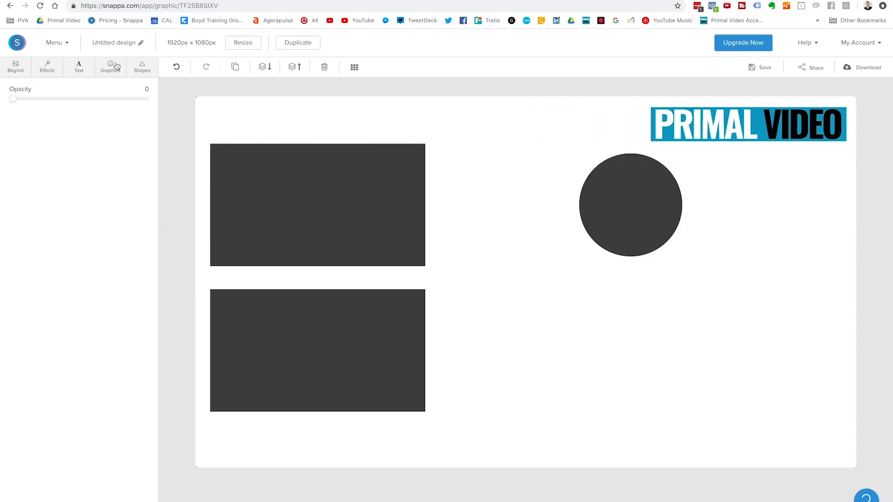
- Add a heading text to the canvas and change its wording to SUBSCRIBE
{"action": "left_click", "coordinate": [79, 67]}
{"action": "left_click", "coordinate": [100, 103]}
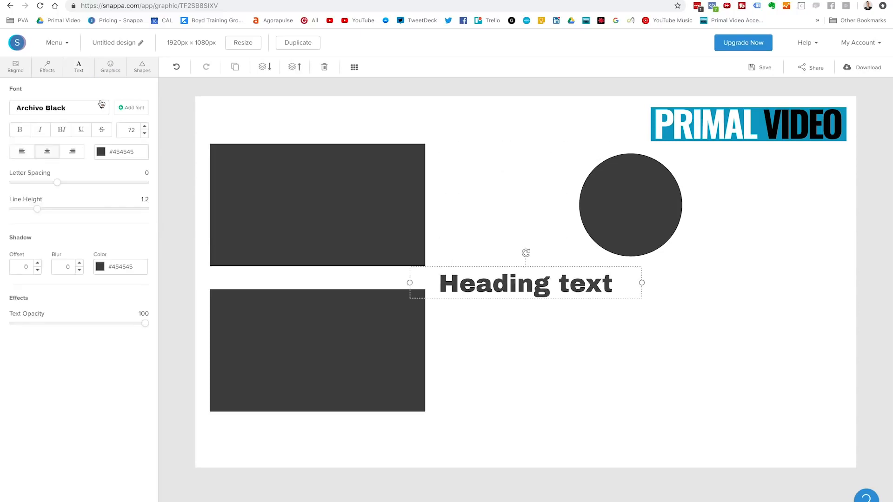
{"action": "double_click", "coordinate": [537, 287]}
{"action": "type", "text": "SUBSCRIBE"}
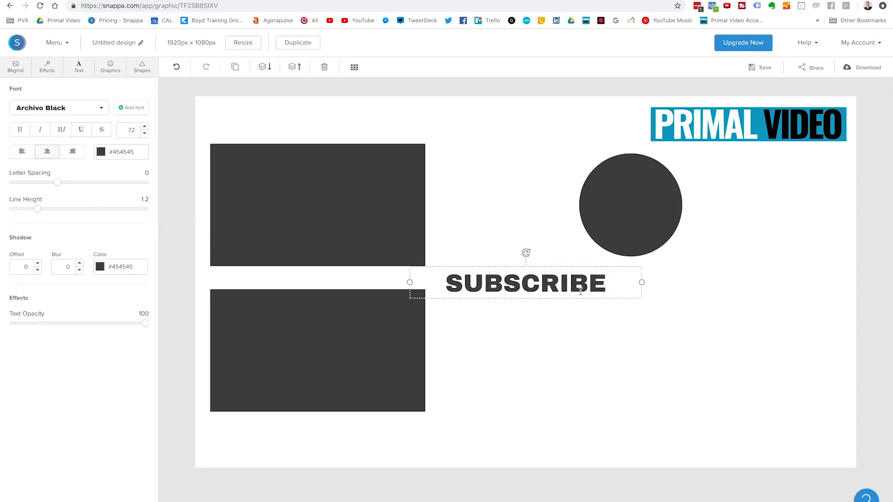
- Set the whole SUBSCRIBE heading in the Oswald font with the bold italic (BI) style
{"action": "key", "text": "ctrl+a"}
{"action": "left_click", "coordinate": [70, 108]}
{"action": "scroll", "coordinate": [70, 233], "scroll_direction": "down", "scroll_amount": 15}
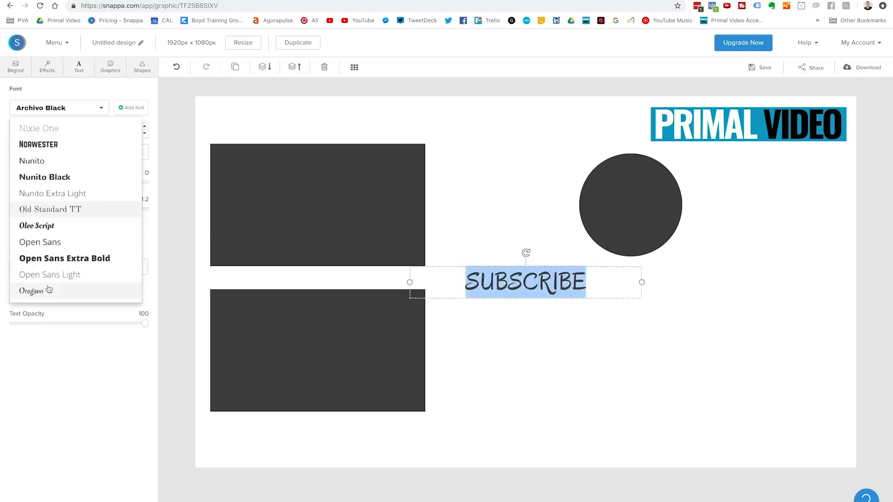
{"action": "left_click", "coordinate": [41, 254]}
{"action": "left_click", "coordinate": [69, 129]}
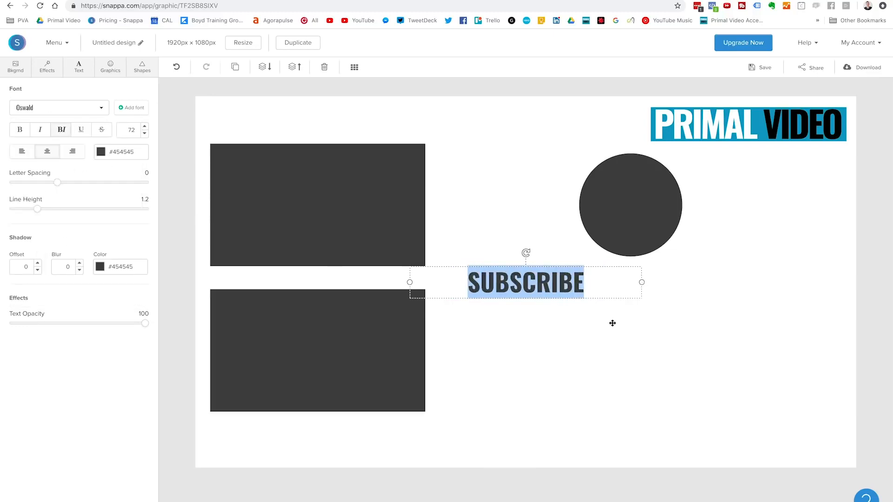
- Search the icon graphics for "arrow" and add the black curved arrow that points left to the canvas
{"action": "left_click", "coordinate": [108, 69]}
{"action": "left_click", "coordinate": [24, 93]}
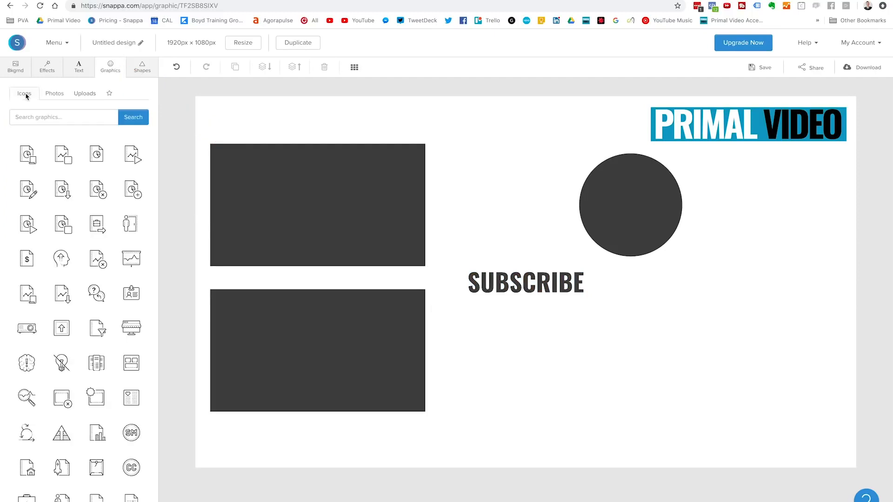
{"action": "left_click", "coordinate": [48, 120]}
{"action": "left_click", "coordinate": [19, 138]}
{"action": "left_click", "coordinate": [138, 121]}
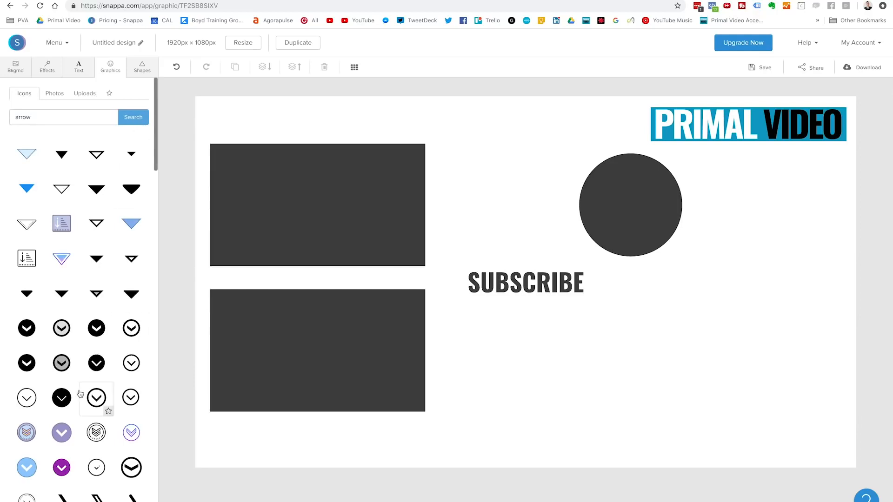
{"action": "scroll", "coordinate": [80, 394], "scroll_direction": "down", "scroll_amount": 20}
{"action": "scroll", "coordinate": [80, 394], "scroll_direction": "down", "scroll_amount": 7}
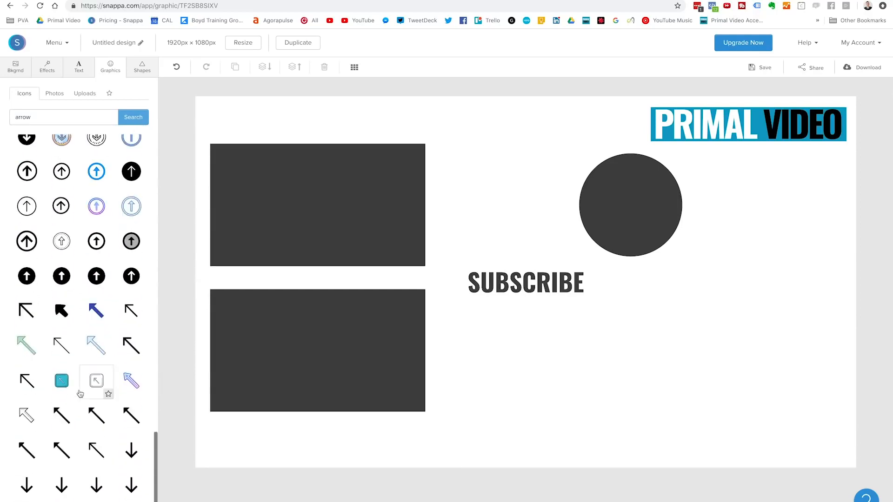
{"action": "scroll", "coordinate": [80, 394], "scroll_direction": "down", "scroll_amount": 10}
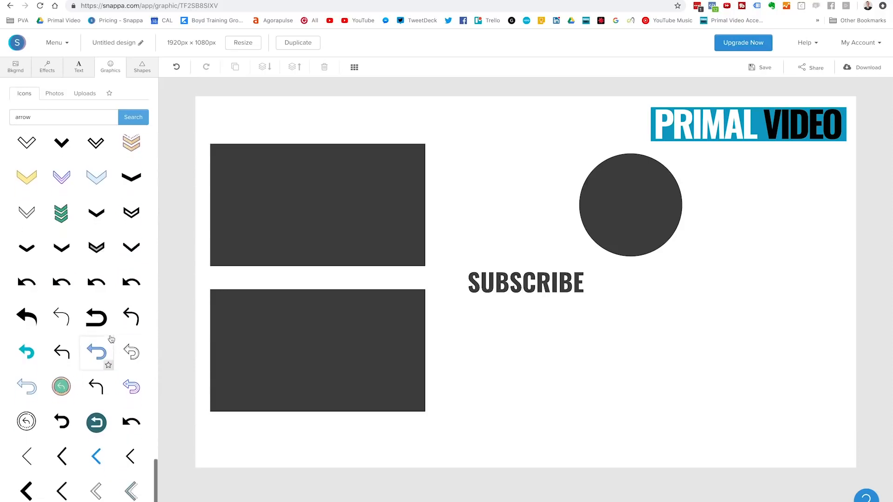
{"action": "left_click", "coordinate": [127, 325]}
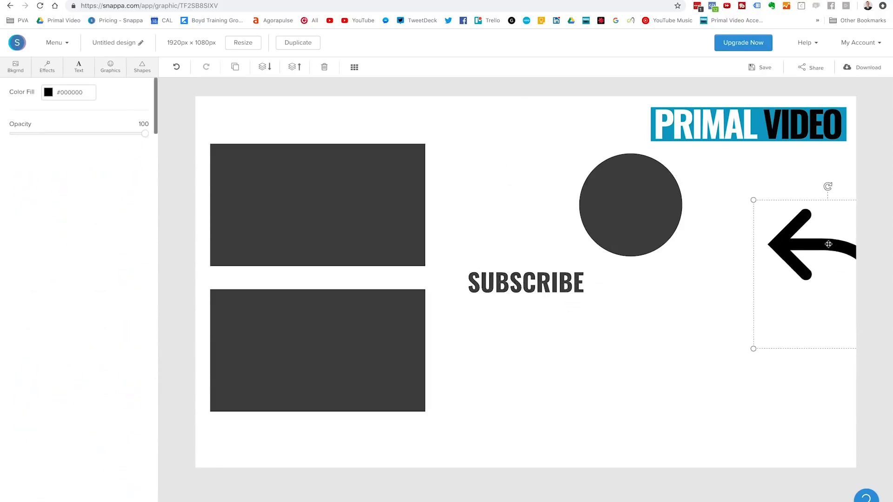